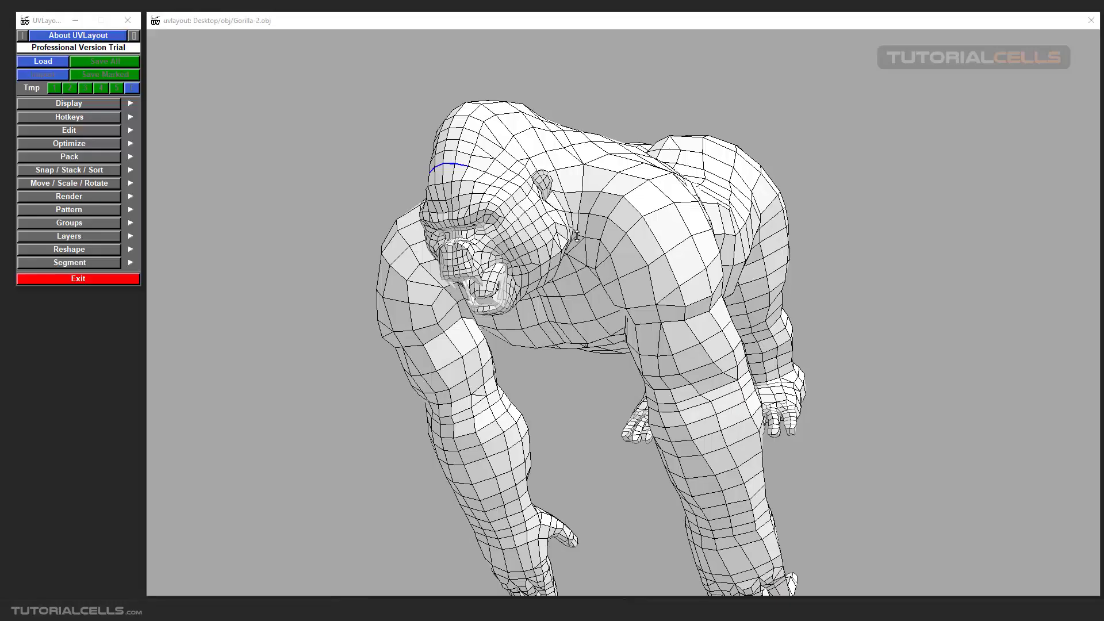
- Mark a cut loop around the gorilla's left upper arm, just below the shoulder
drag(576, 236, 563, 278)
right_drag(562, 279, 563, 300)
drag(564, 300, 615, 251)
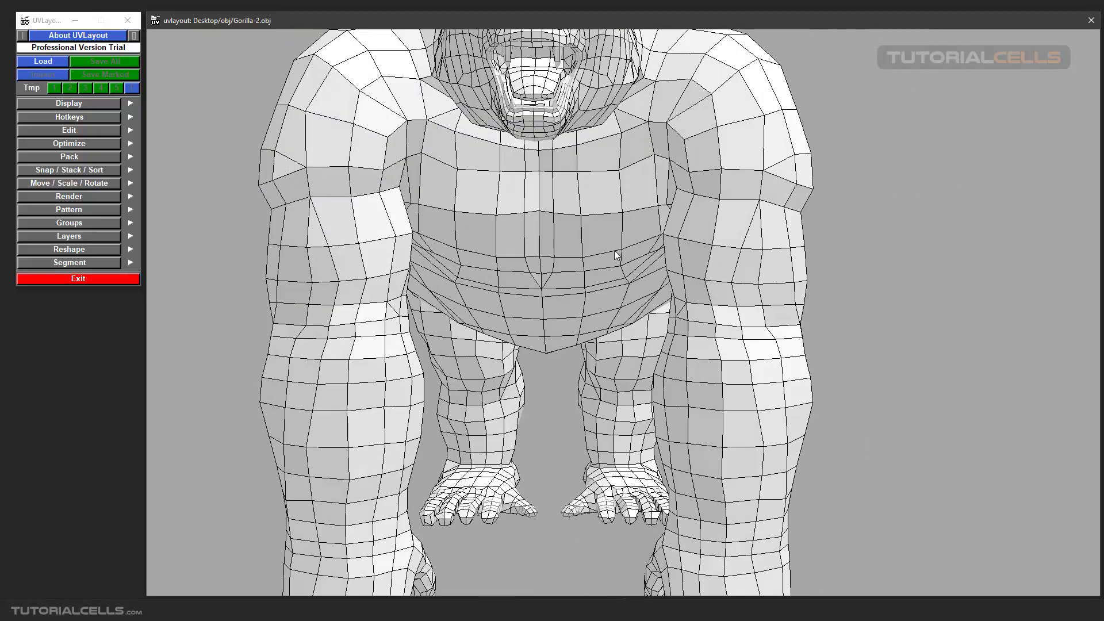
drag(736, 253, 574, 285)
key(c)
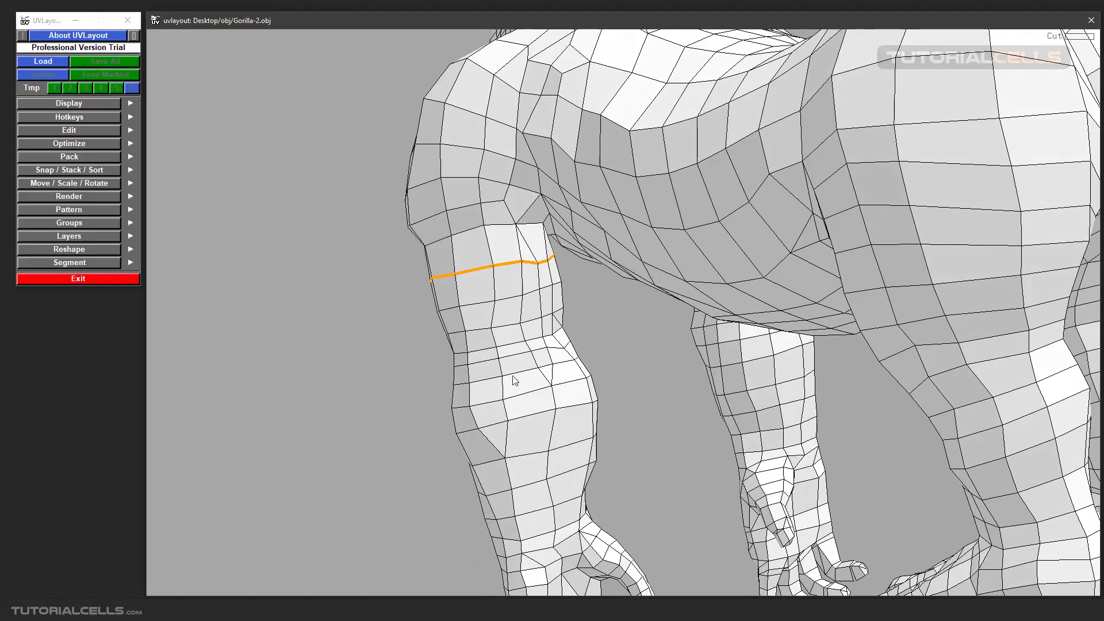
- Mark two more cut loops around the same arm, one just below the elbow and one above the wrist
key(c)
key(c)
right_drag(519, 384, 525, 402)
middle_drag(524, 401, 531, 321)
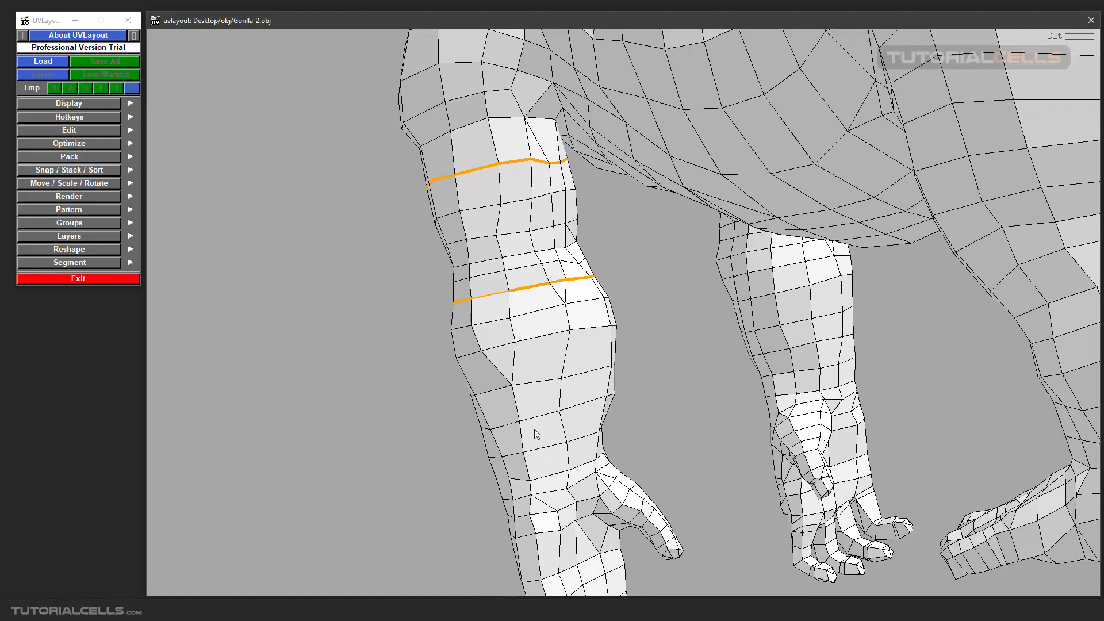
key(c)
key(c)
- Split the arm from the body mesh along the three marked loops
drag(539, 451, 665, 335)
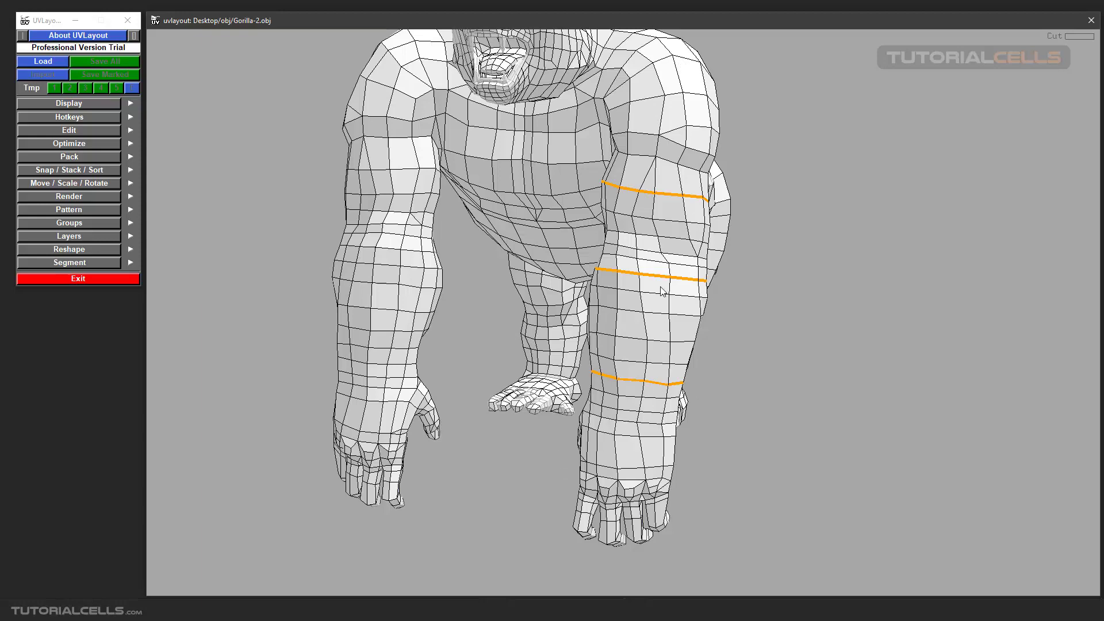
middle_drag(662, 291, 629, 299)
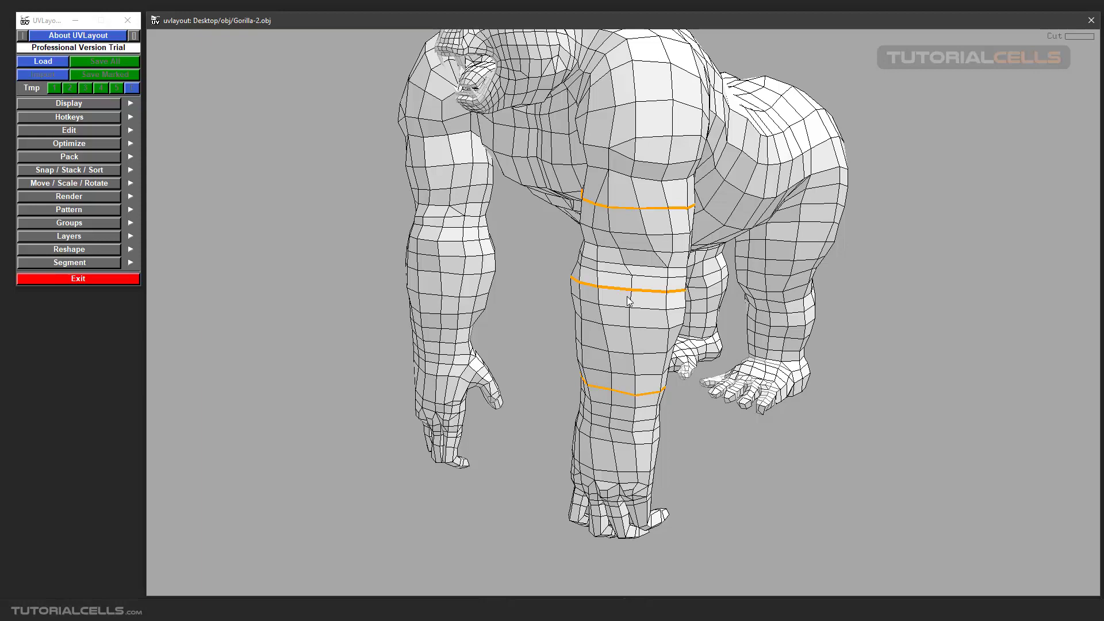
scroll(628, 299, up, 2)
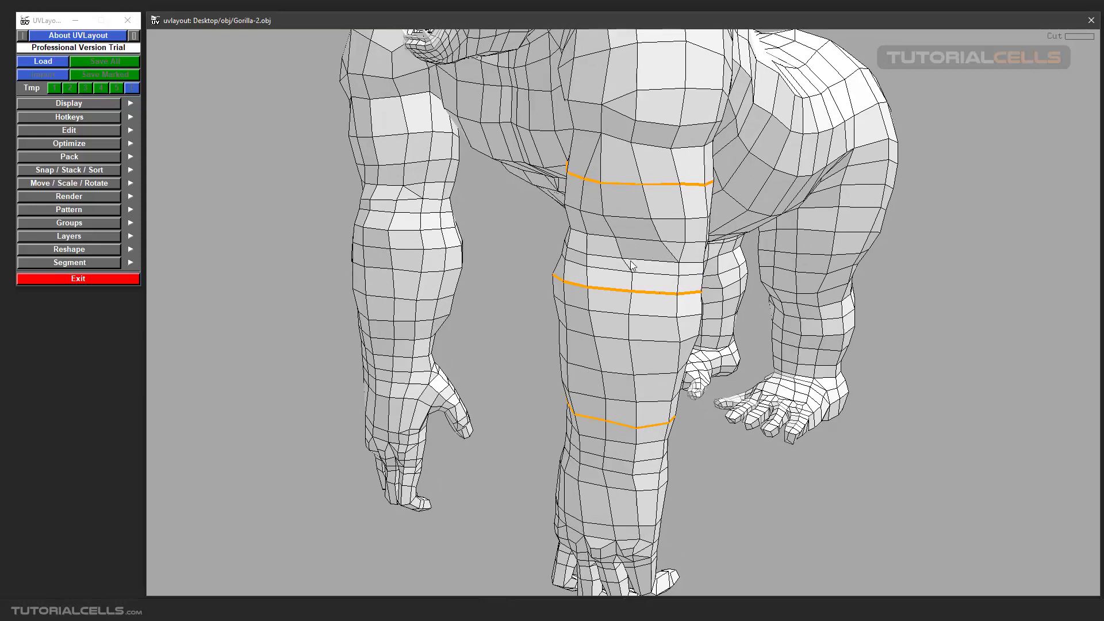
key(Return)
key(Return)
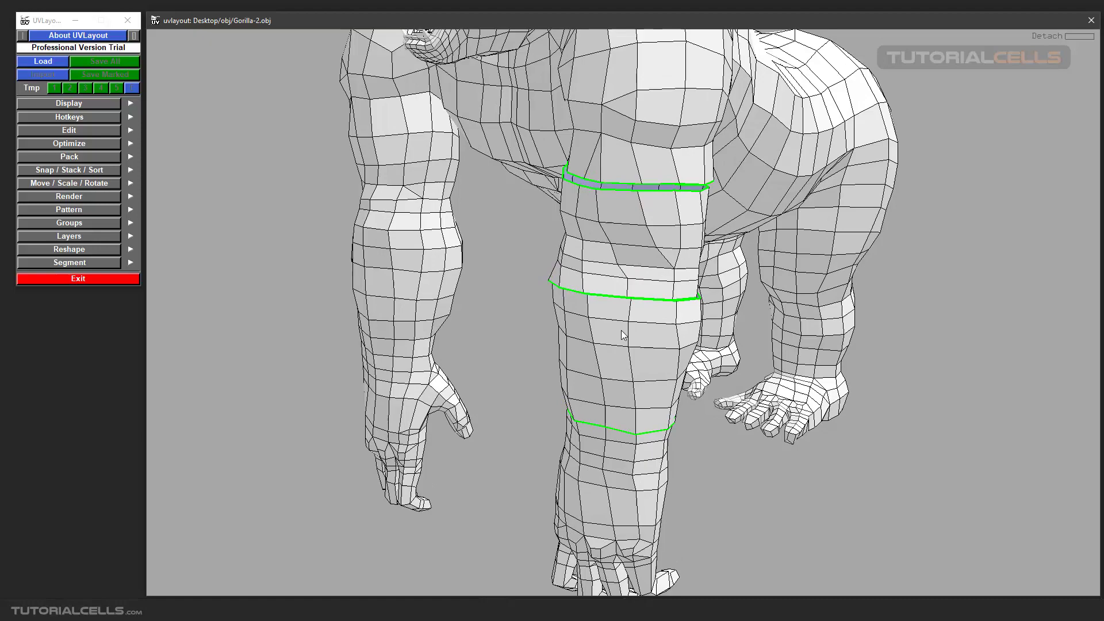
- Move the detached upper-arm and forearm segments out to the side, away from the body and hand
drag(653, 319, 561, 329)
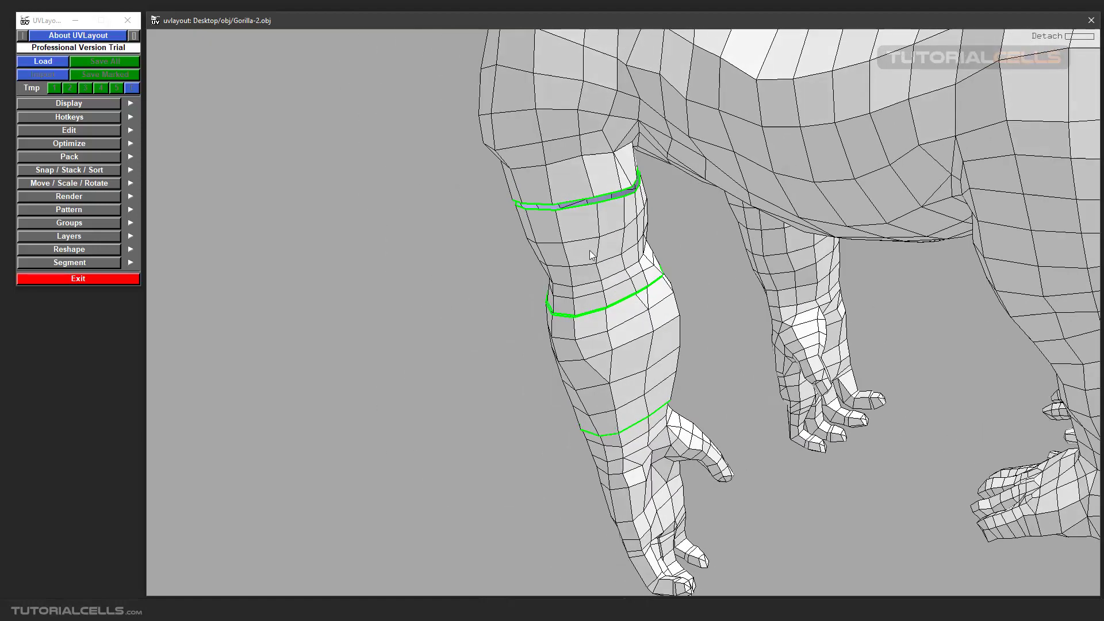
middle_drag(589, 249, 464, 271)
scroll(641, 329, up, 1)
middle_drag(640, 330, 506, 402)
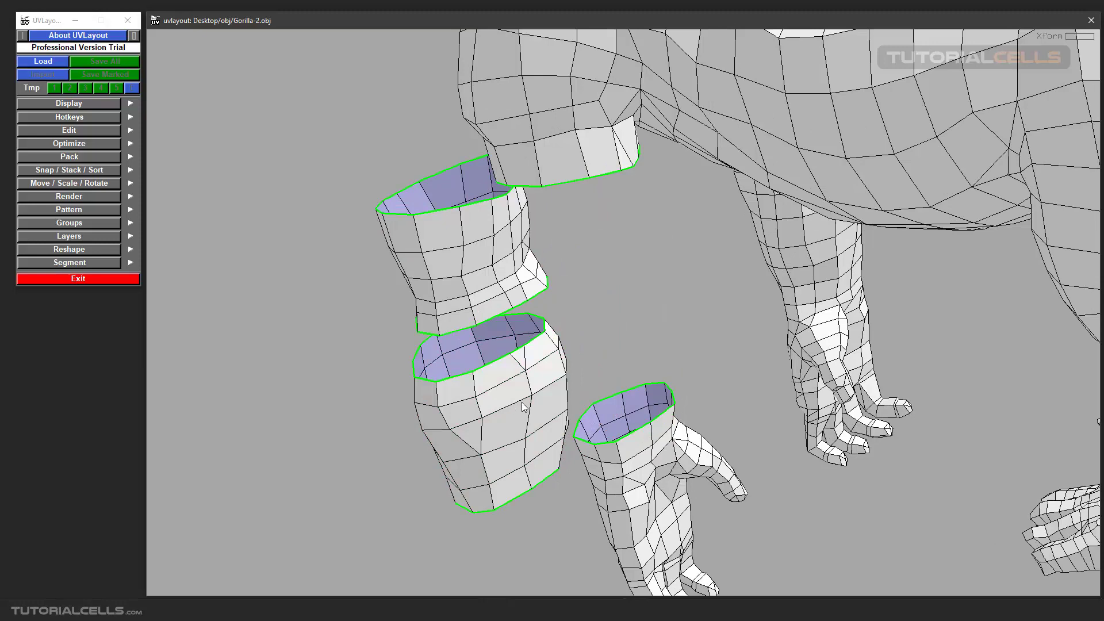
- Mark a lengthwise seam on both the upper-arm and forearm segments and split them open along it
key(c)
key(c)
key(c)
key(c)
key(Return)
key(Return)
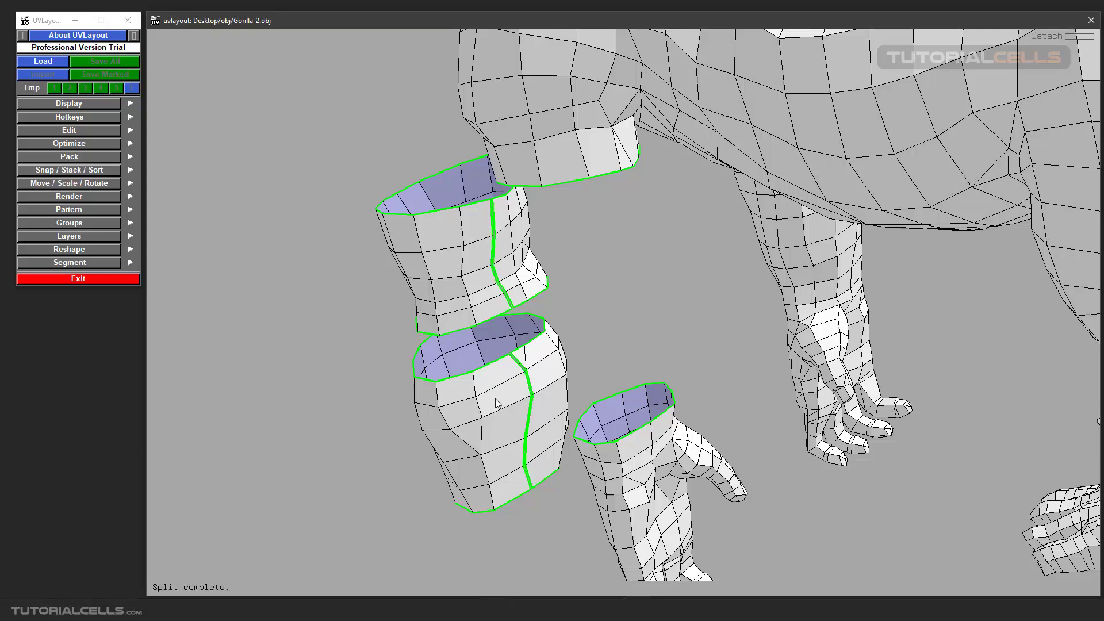
- Drop both opened arm segments into UV space and display the UV view
key(d)
key(d)
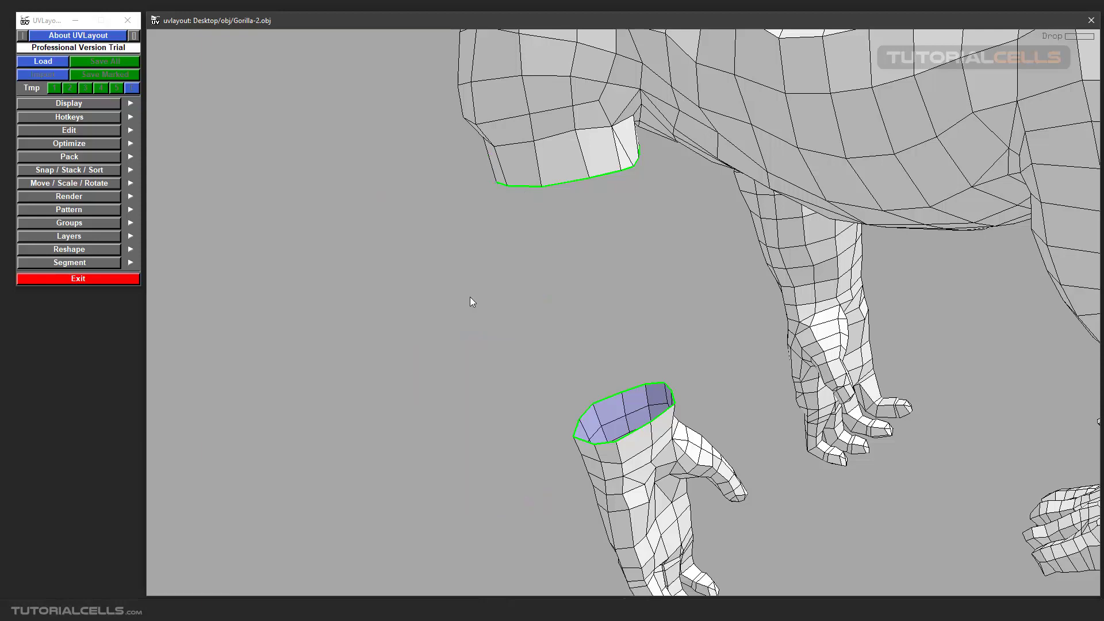
key(1)
scroll(465, 305, down, 5)
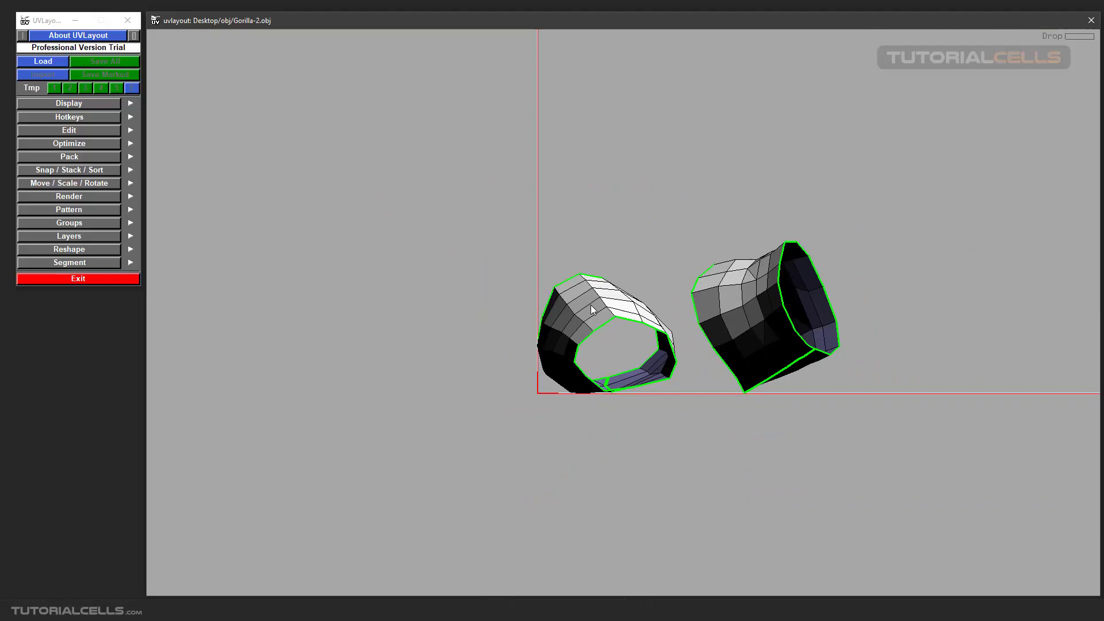
- Flatten both arm segments into UV shells
key(f)
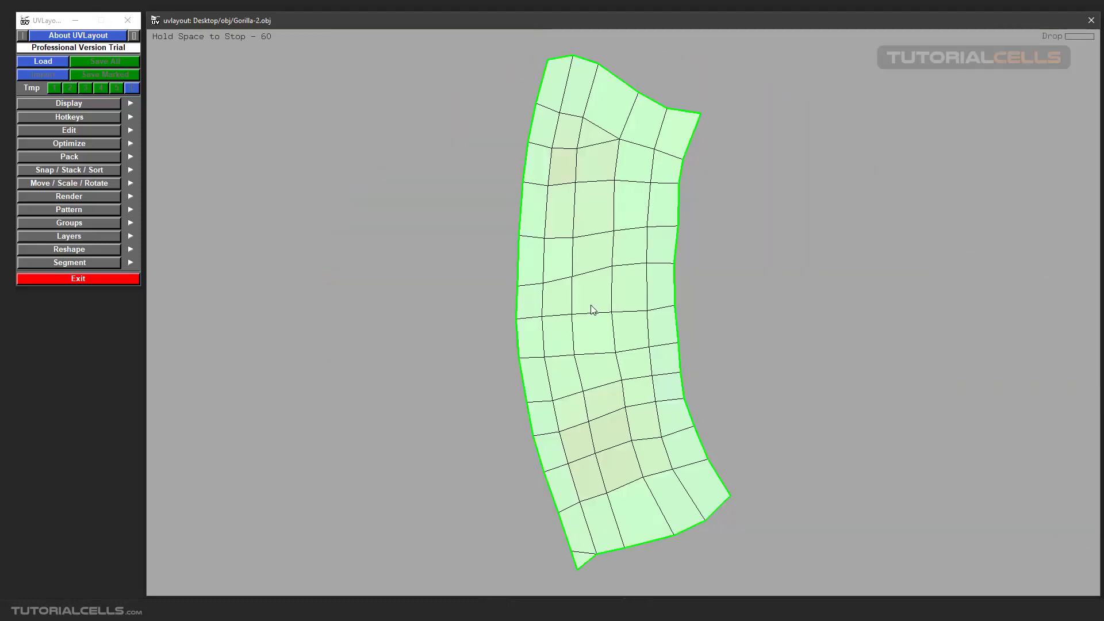
scroll(564, 233, down, 4)
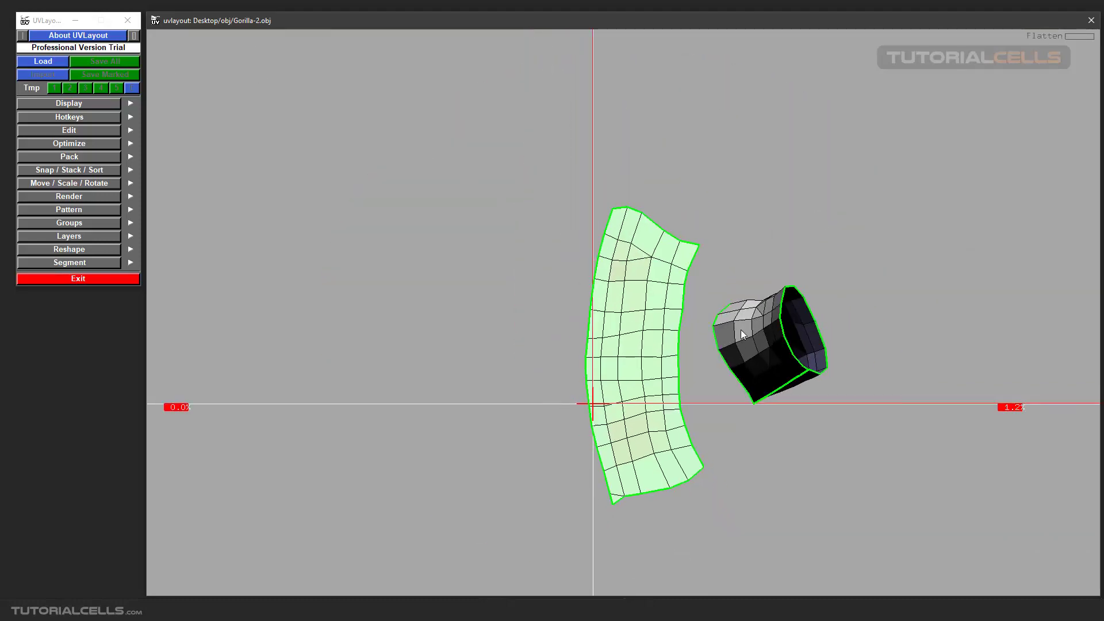
key(f)
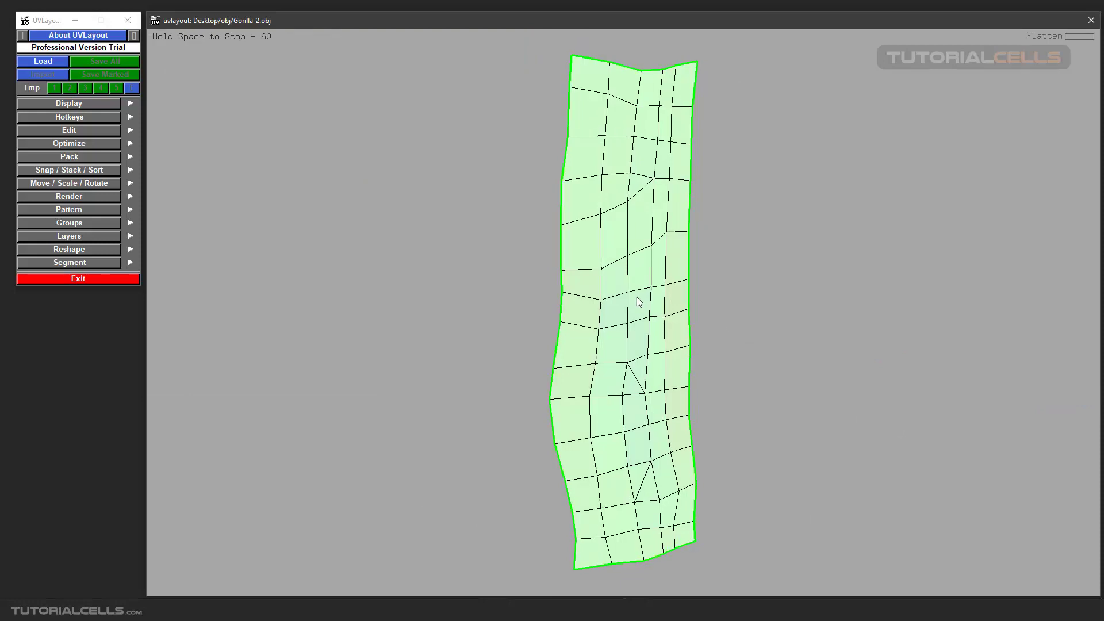
scroll(637, 297, down, 5)
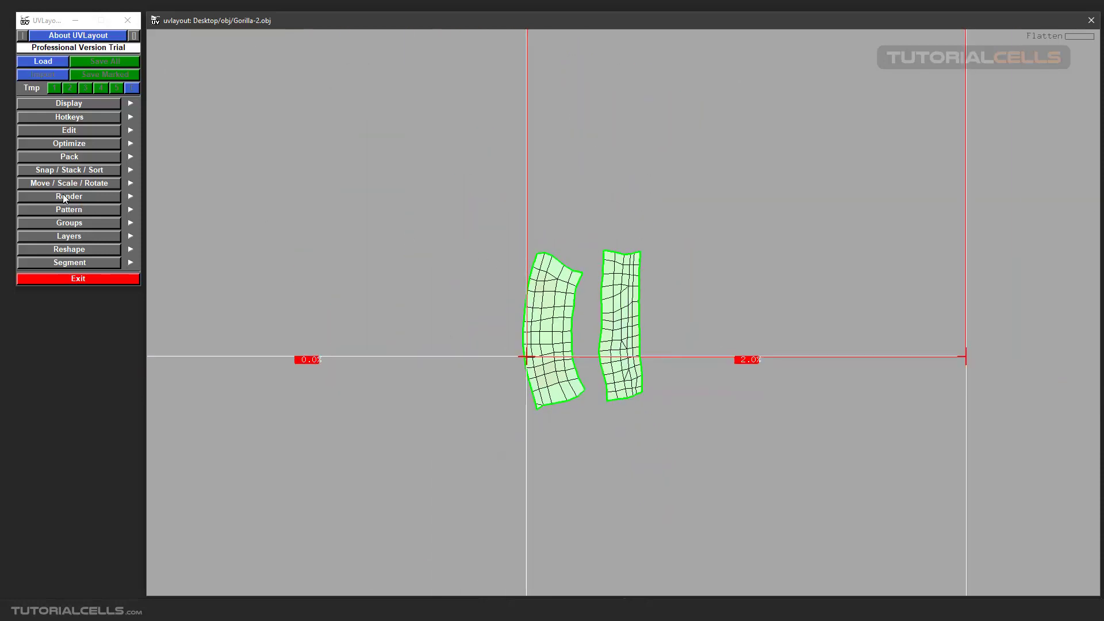
- Split the view into two panes and show the 3D model's arm in the second pane
click(73, 105)
click(53, 216)
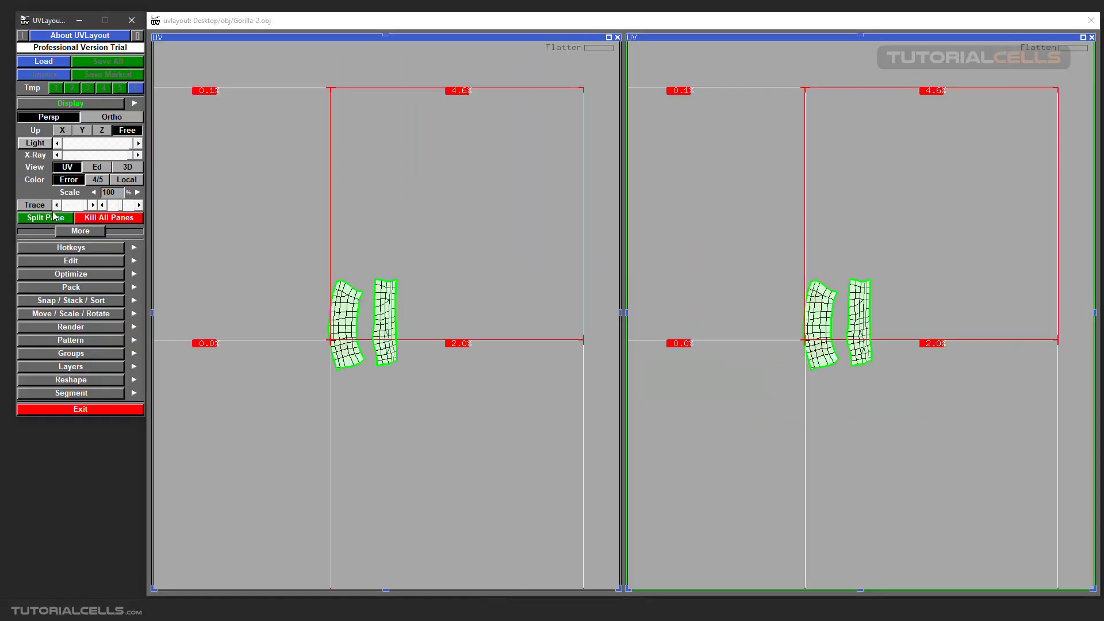
click(76, 104)
click(822, 65)
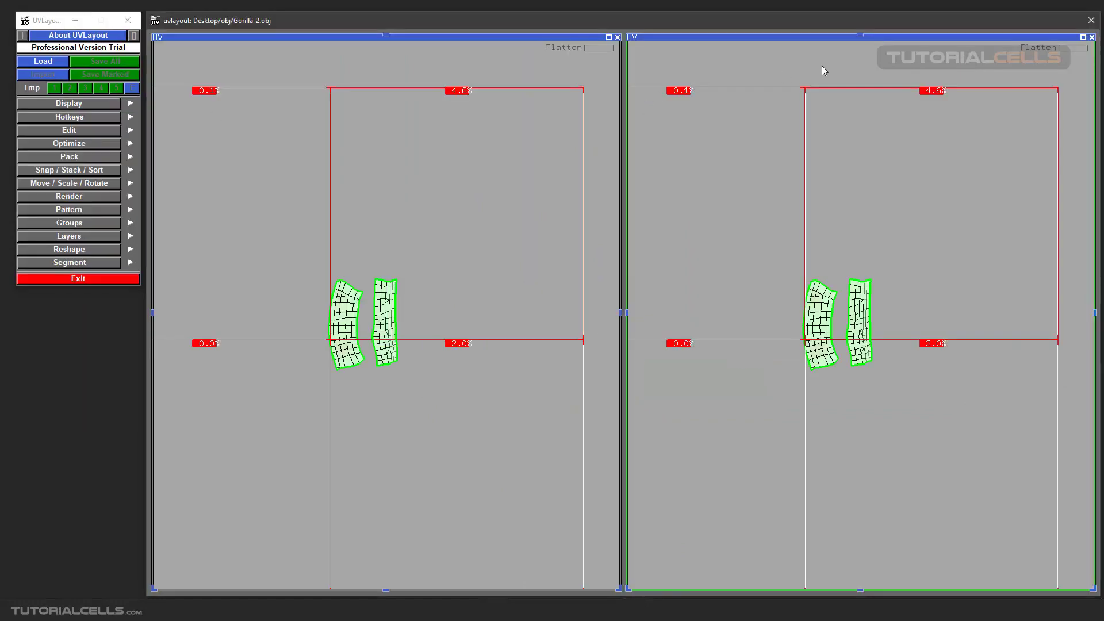
key(3)
drag(808, 336, 839, 363)
scroll(840, 362, up, 6)
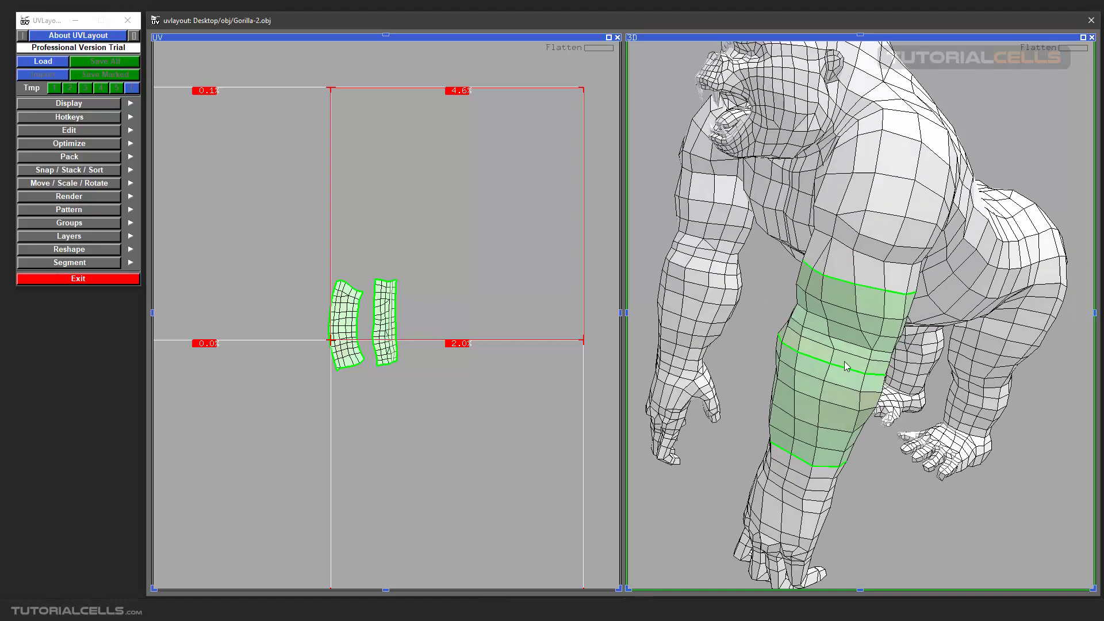
- Display the numbered checker texture on the flattened arm segments of the 3D model
key(t)
key(t)
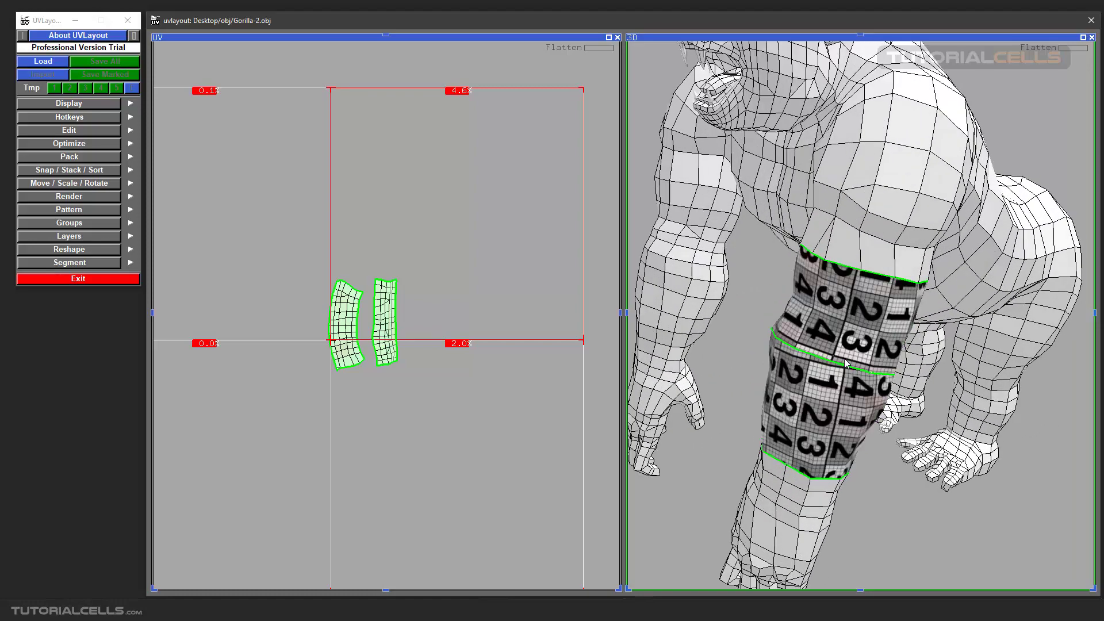
drag(844, 358, 840, 333)
scroll(837, 352, up, 3)
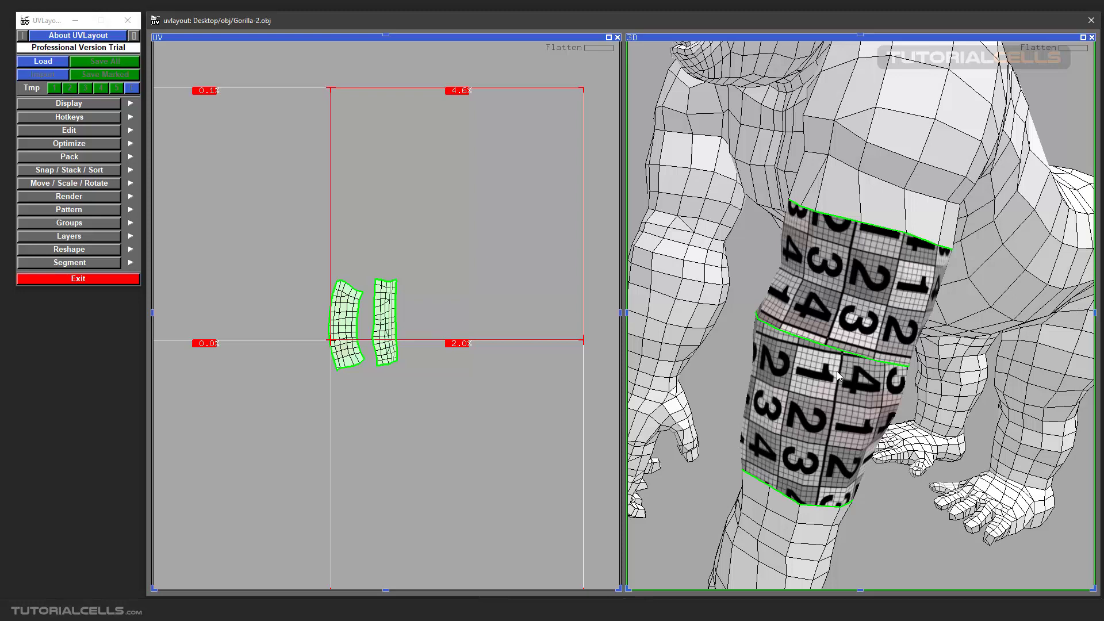
- Move both UV shells fully inside the UV square, side by side with a gap between them
right_drag(412, 353, 333, 310)
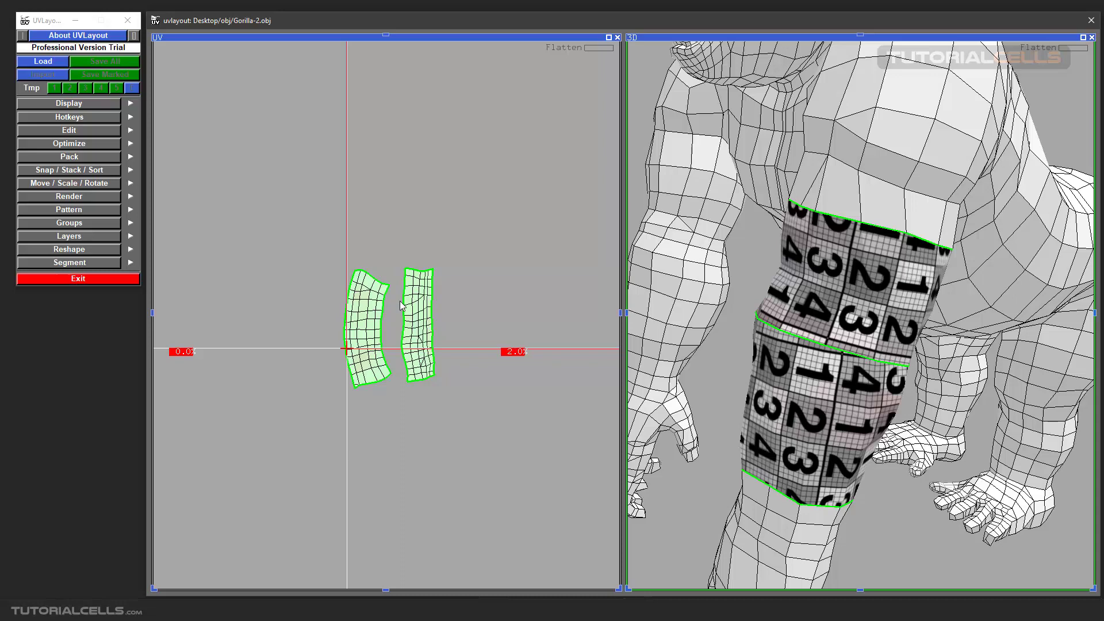
drag(401, 304, 448, 242)
drag(371, 317, 405, 254)
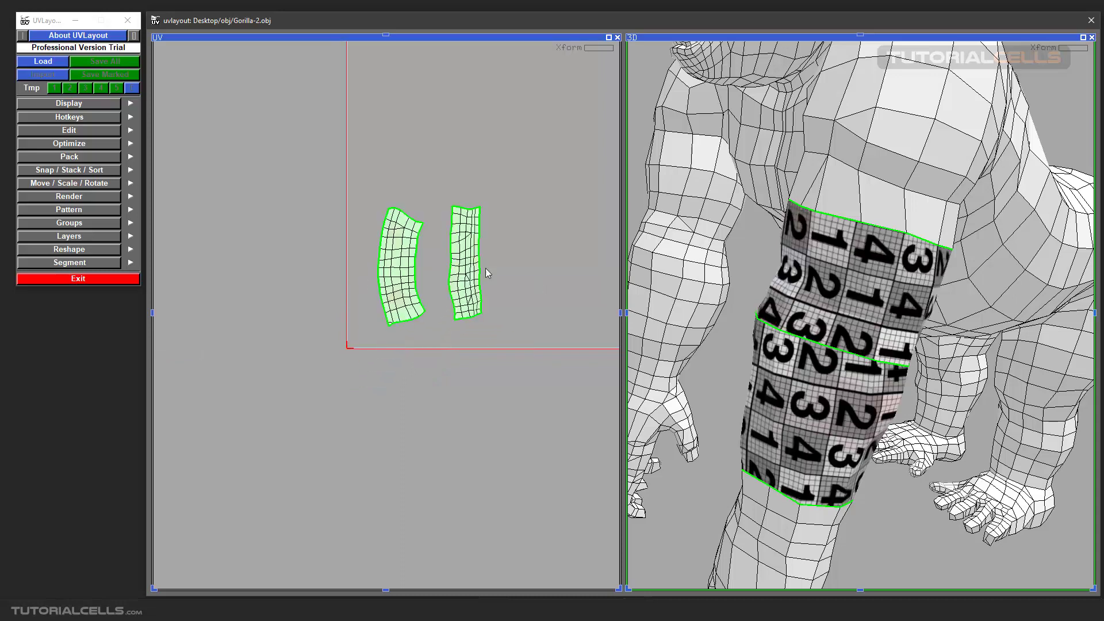
middle_drag(486, 269, 459, 309)
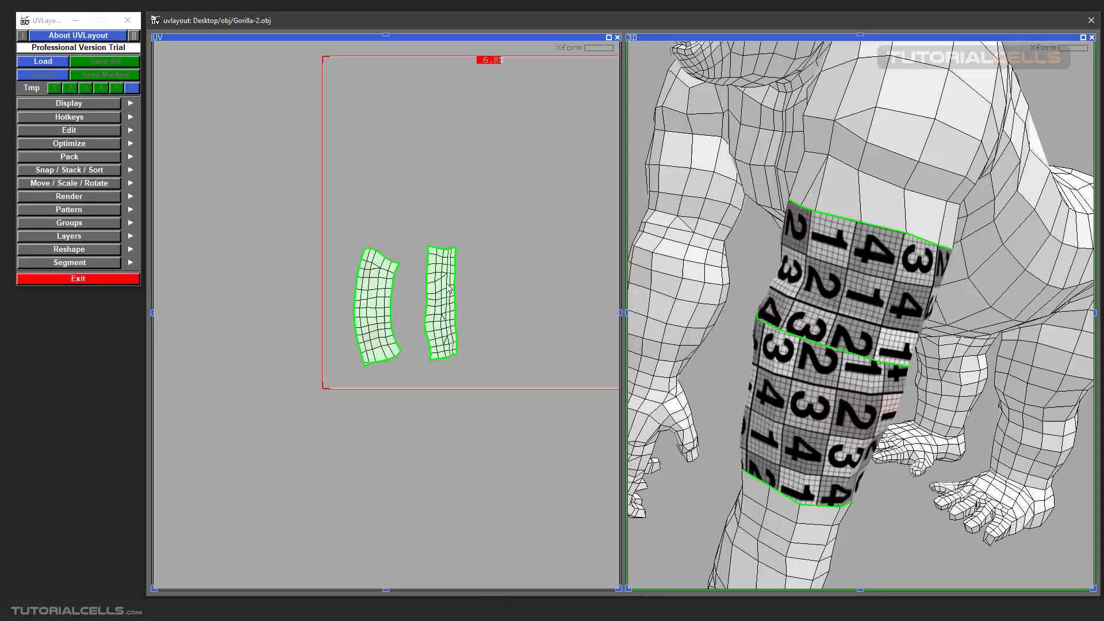
drag(451, 281, 468, 270)
drag(397, 289, 406, 287)
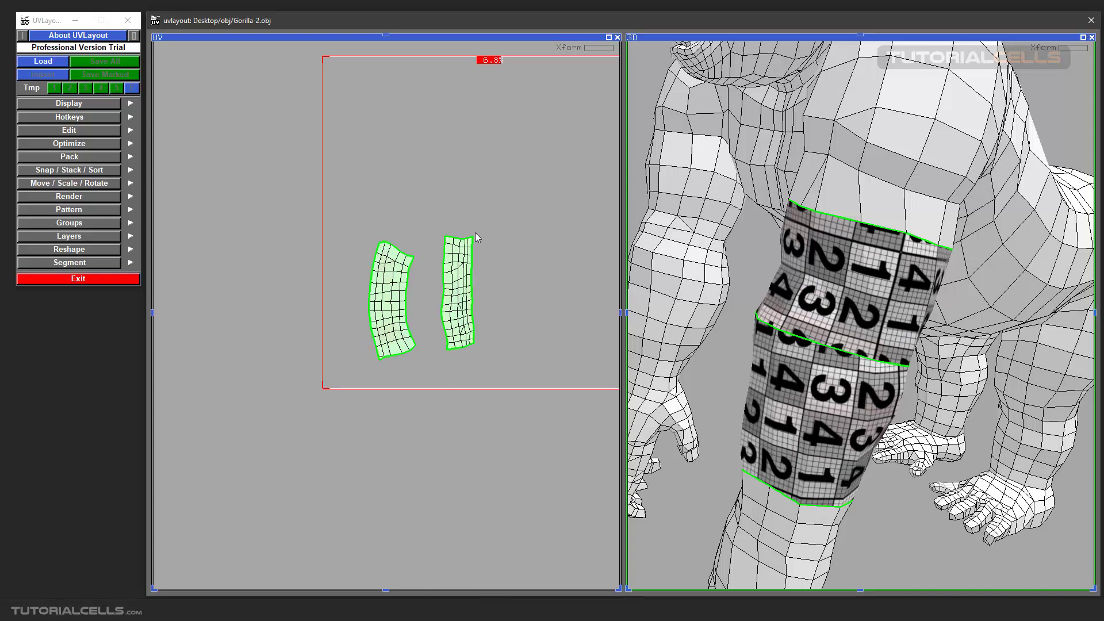
- Mark the whole shared edge of the two UV shells for welding, including its end segments
scroll(392, 247, up, 4)
middle_drag(356, 249, 368, 235)
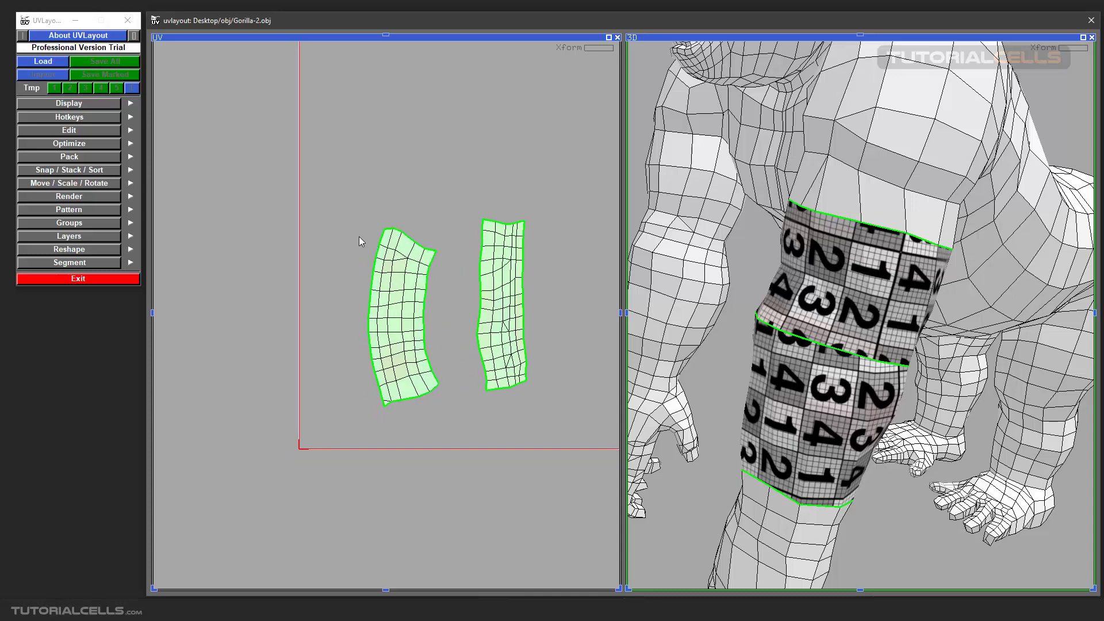
scroll(368, 238, up, 2)
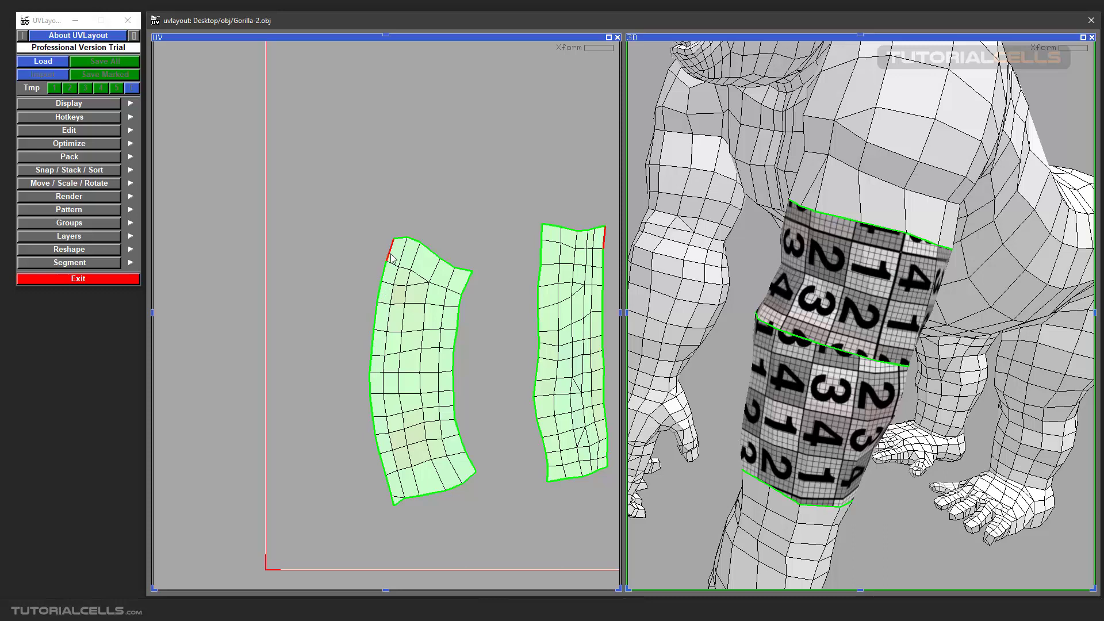
scroll(431, 262, down, 4)
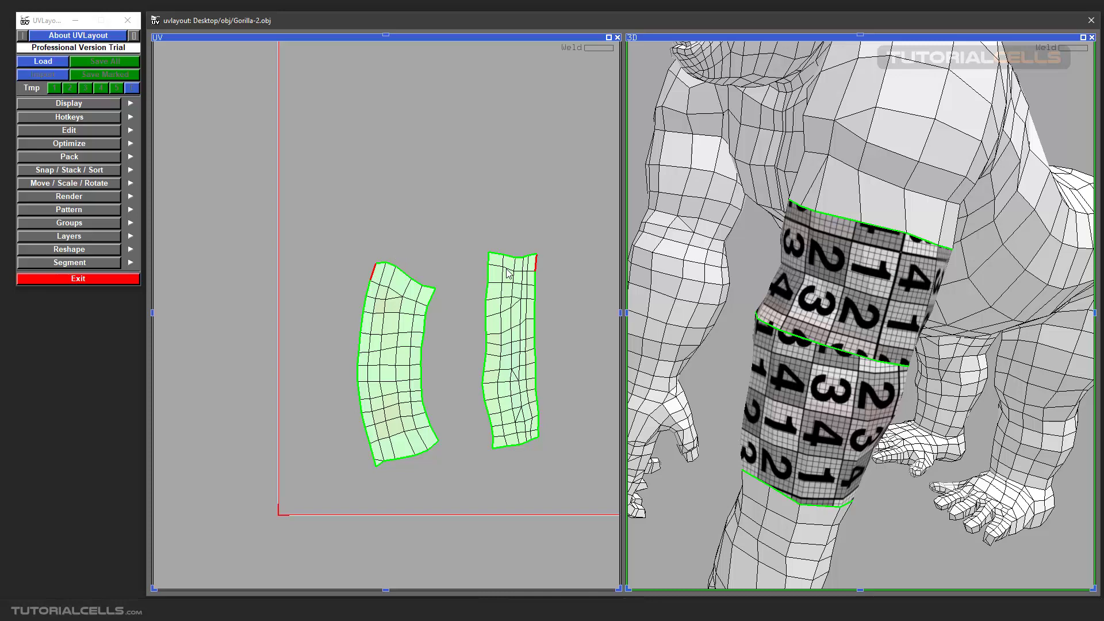
scroll(370, 464, up, 5)
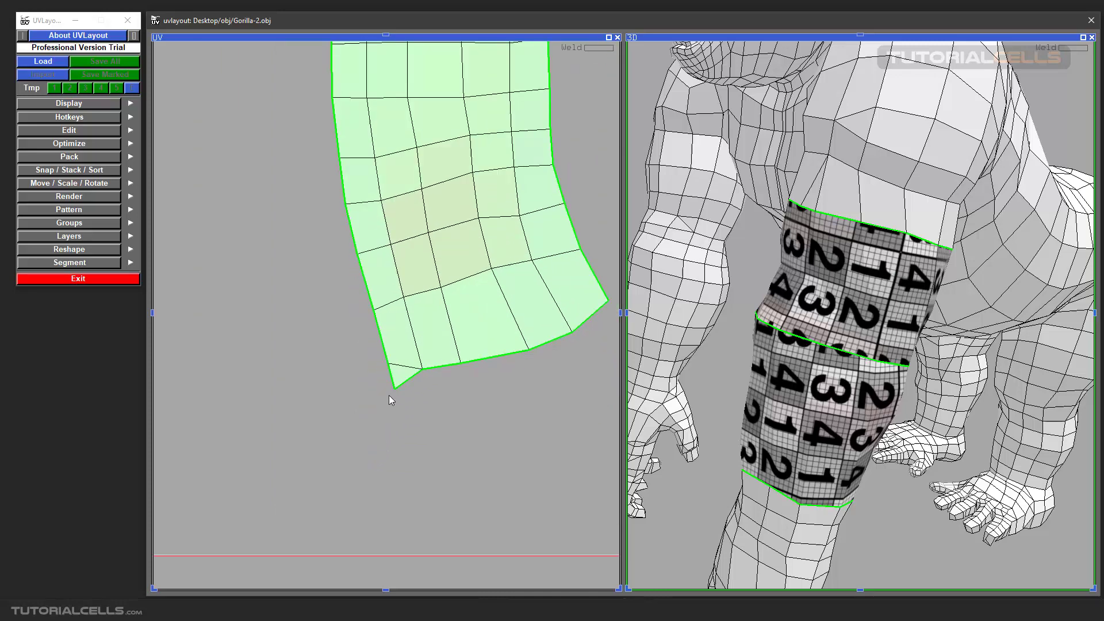
scroll(395, 381, down, 5)
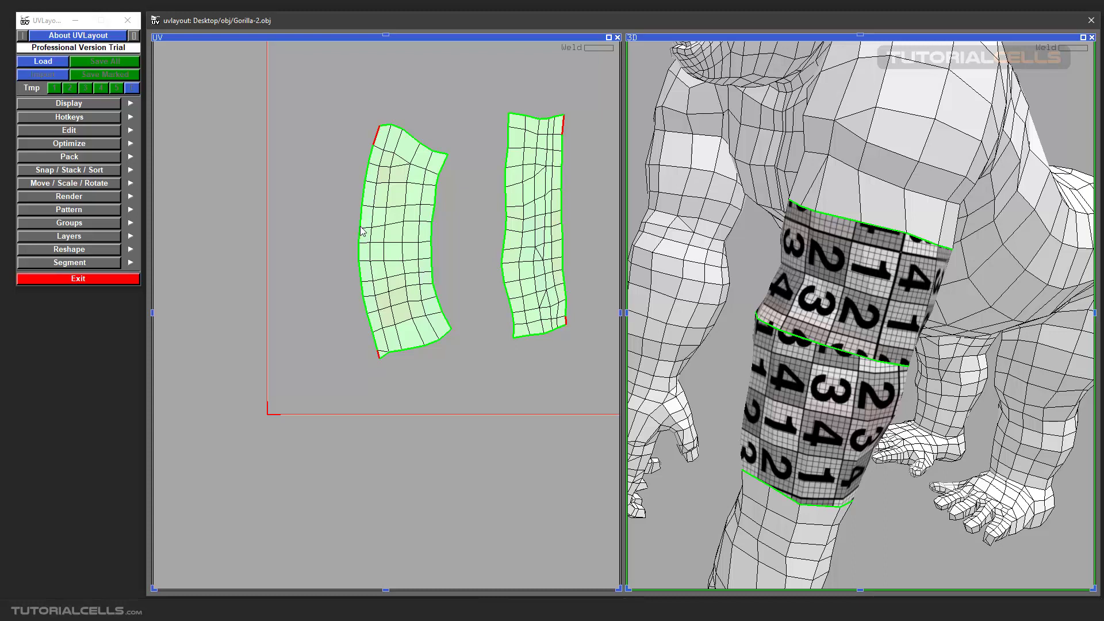
key(w)
key(w)
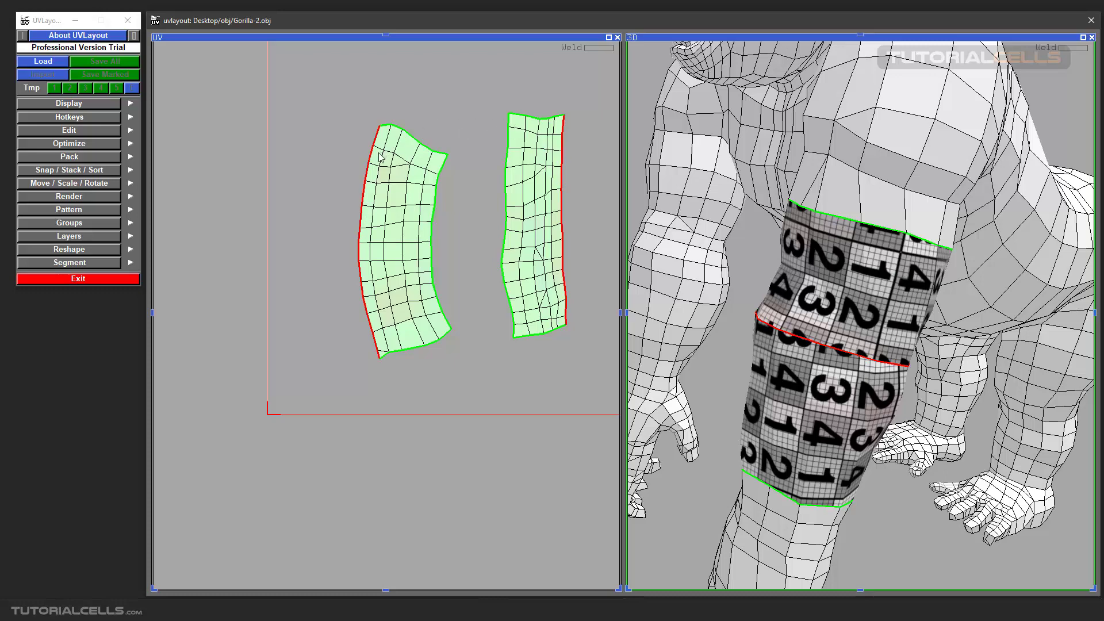
- Snap the straight shell to the matching marked edge of the curved shell, and move the curved shell slightly away to leave a gap
right_drag(527, 141, 501, 161)
middle_drag(500, 161, 482, 177)
right_drag(482, 177, 439, 225)
middle_drag(440, 244, 464, 228)
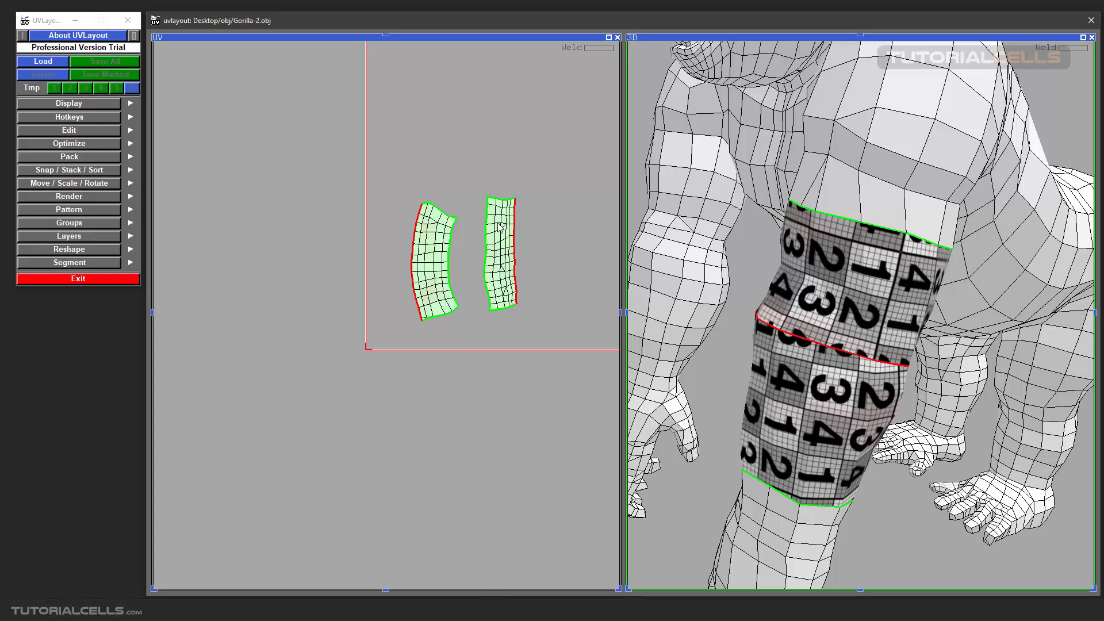
key(m)
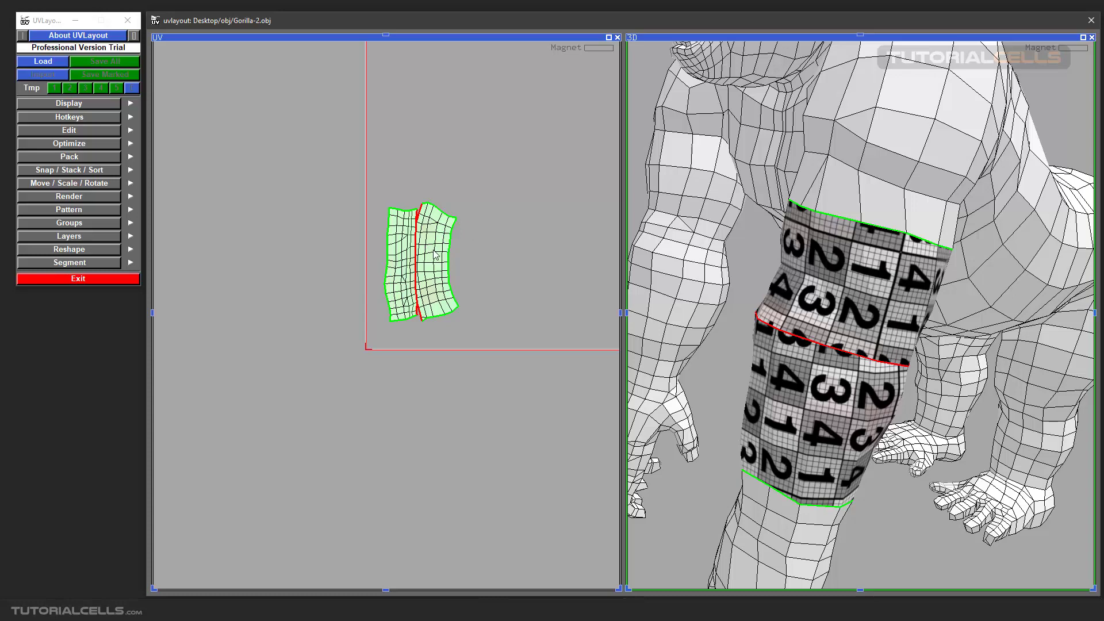
drag(422, 260, 437, 259)
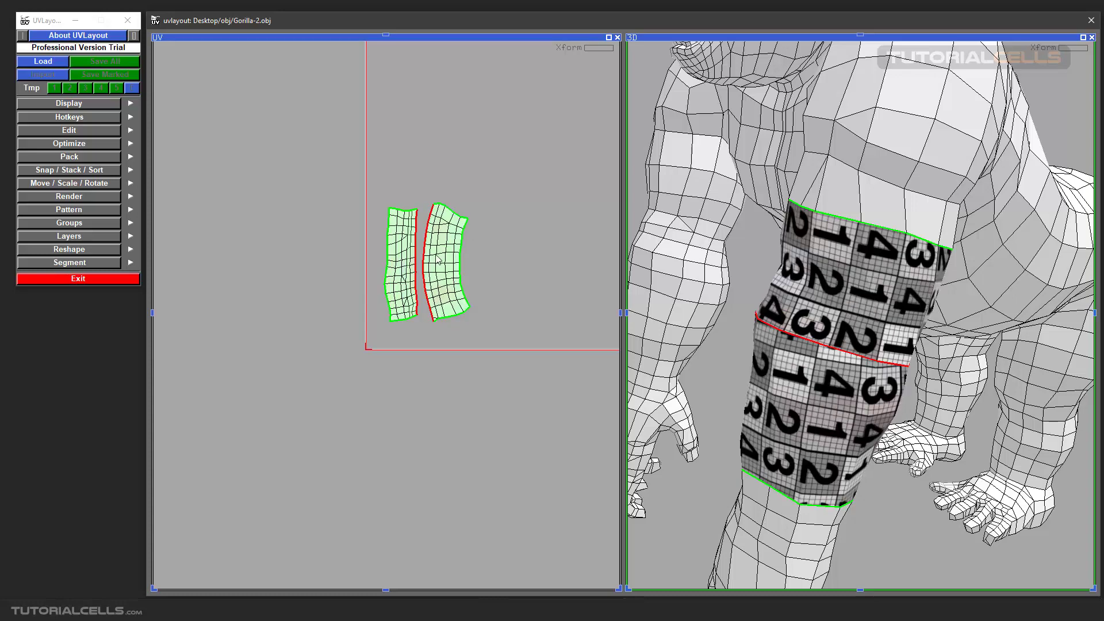
scroll(432, 256, up, 2)
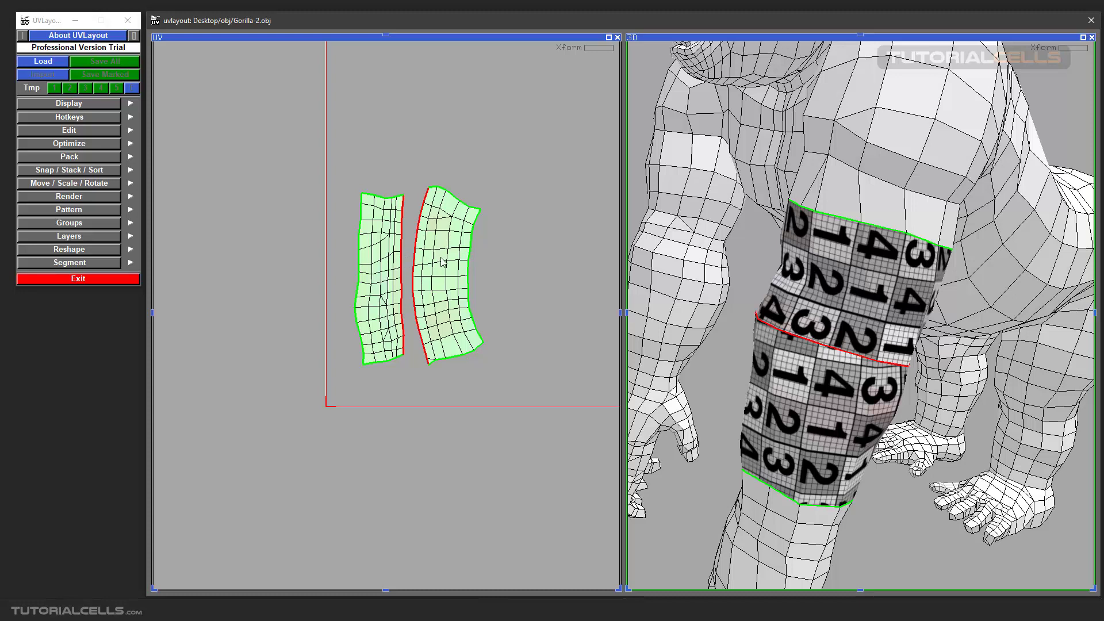
- Weld the two UV shells along their marked edge and flatten the joined shell to even out its distortion
key(Return)
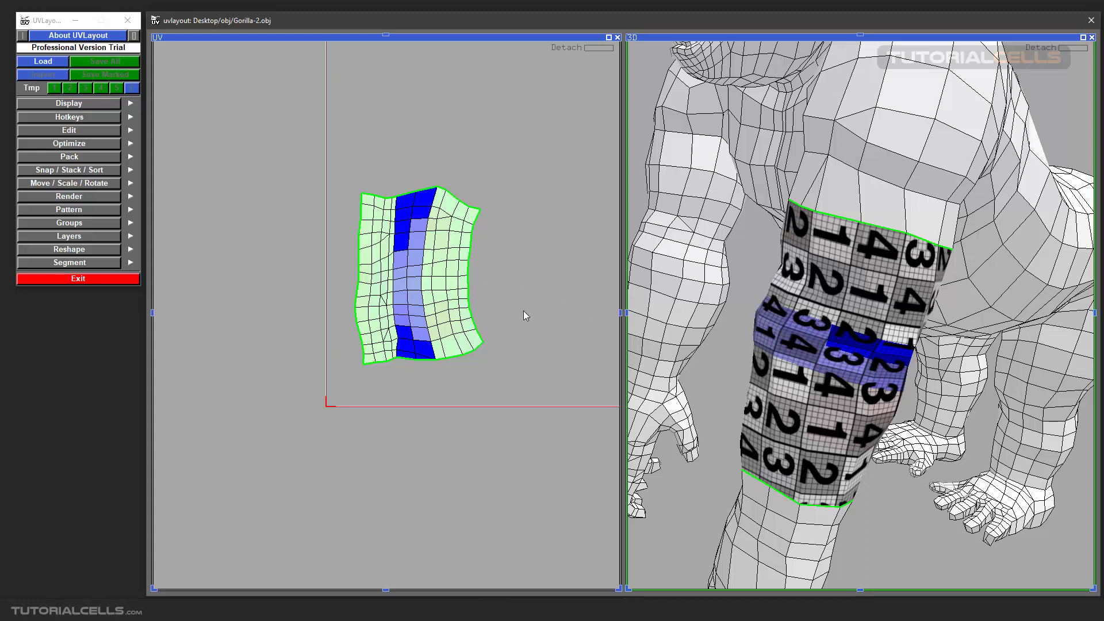
scroll(405, 291, down, 3)
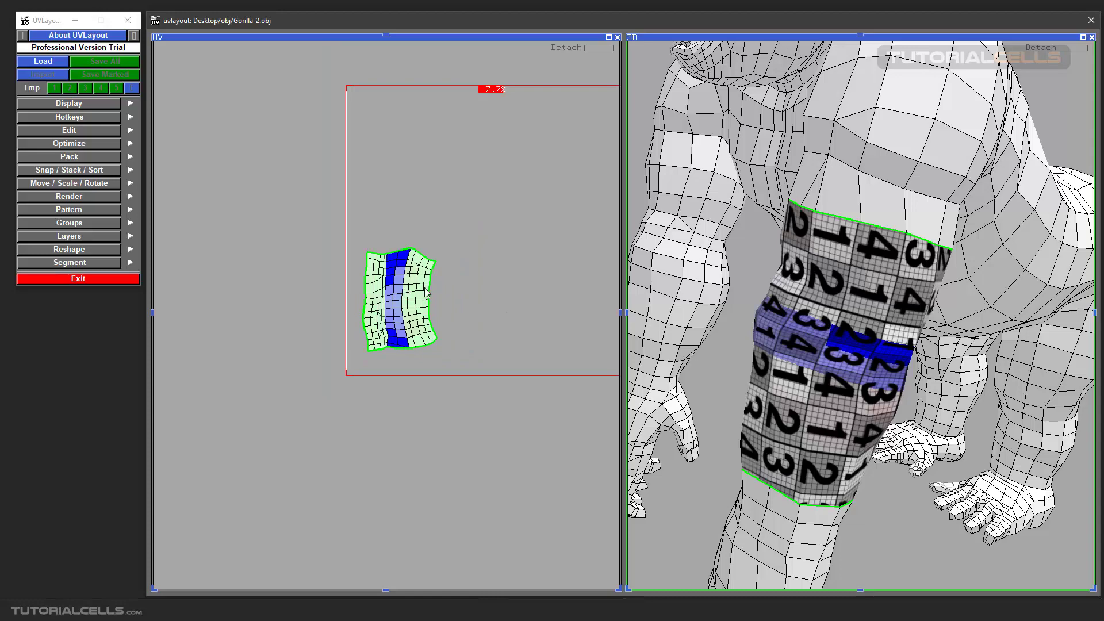
key(o)
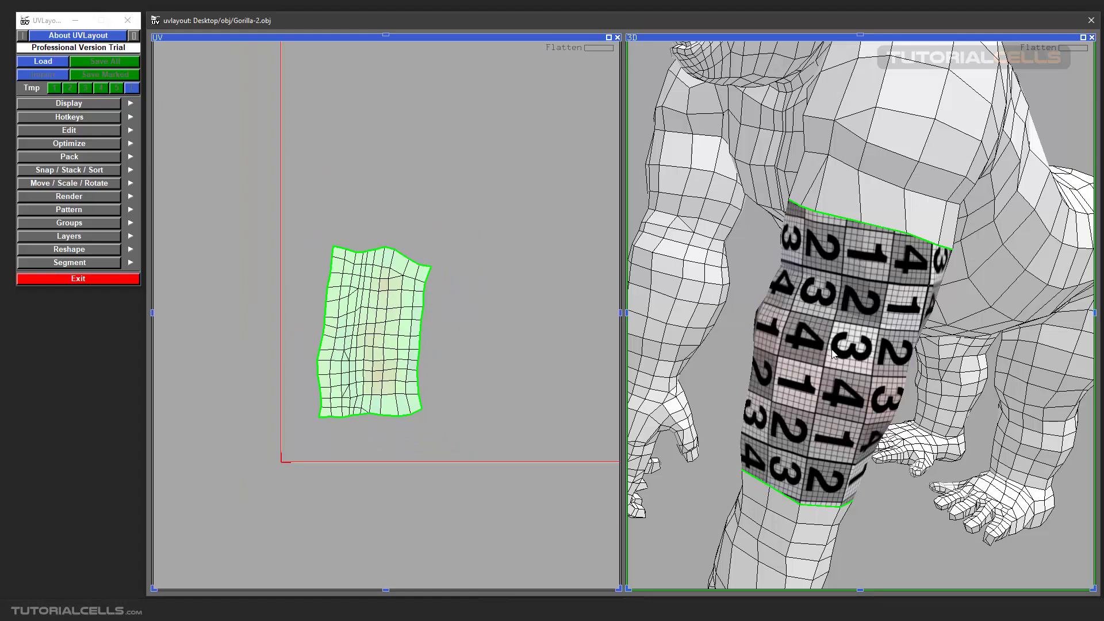
- Rotate the joined shell to lie horizontally with the checker numbers upright on the arm, and move it inside the UV square
drag(835, 355, 776, 322)
scroll(408, 307, down, 2)
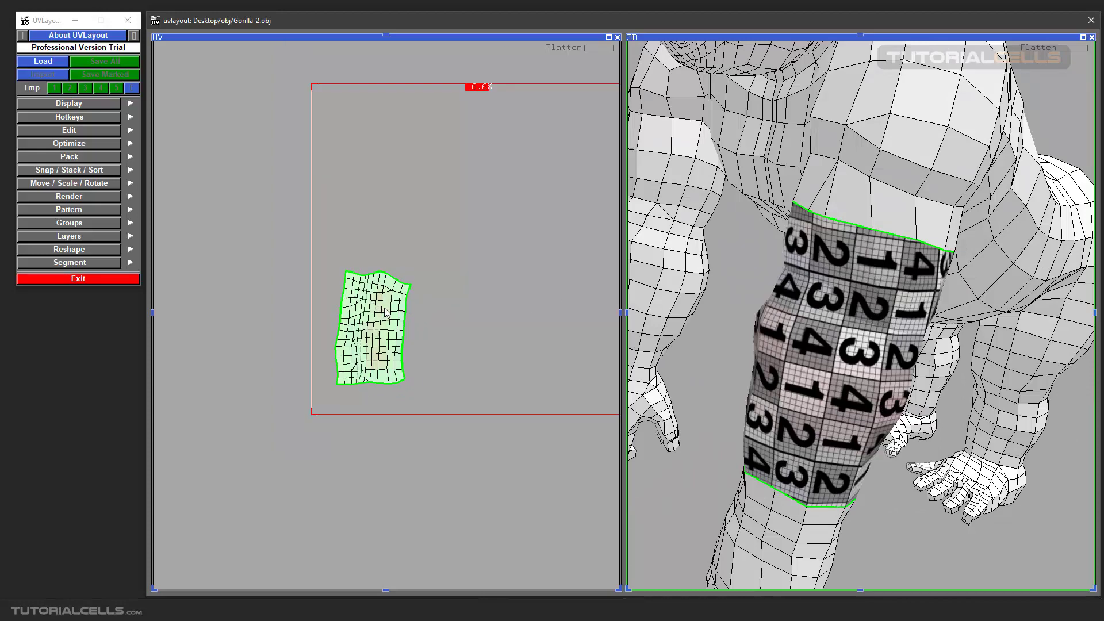
drag(385, 309, 492, 281)
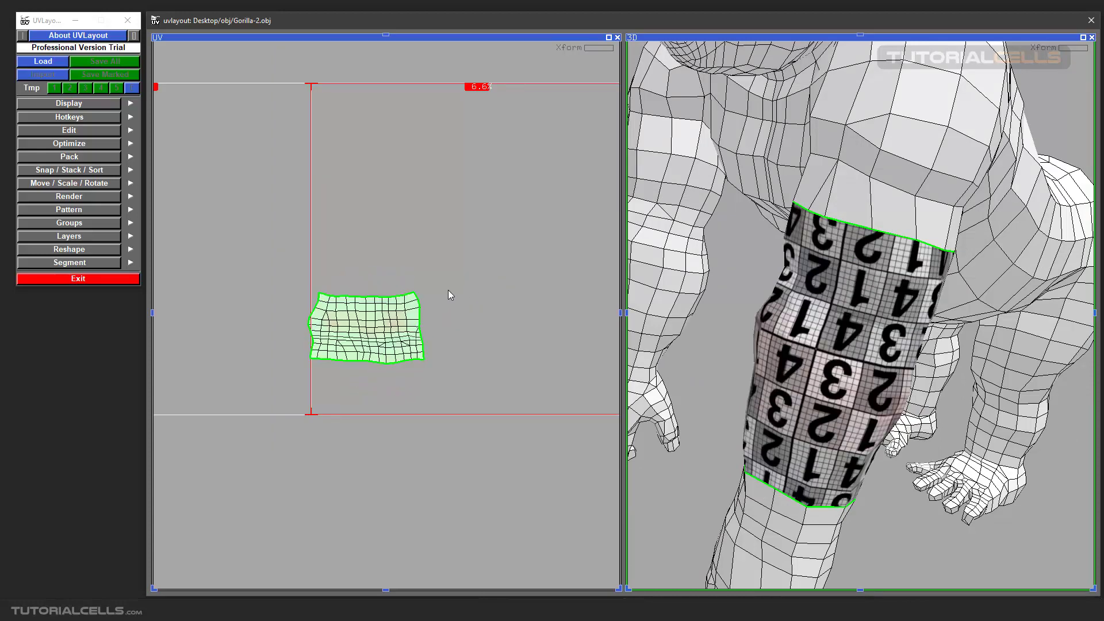
drag(352, 327, 230, 294)
middle_drag(434, 316, 388, 368)
- Resize the checker pattern to smaller numbered squares and check it on the arm segment and its UV shell
drag(824, 331, 809, 275)
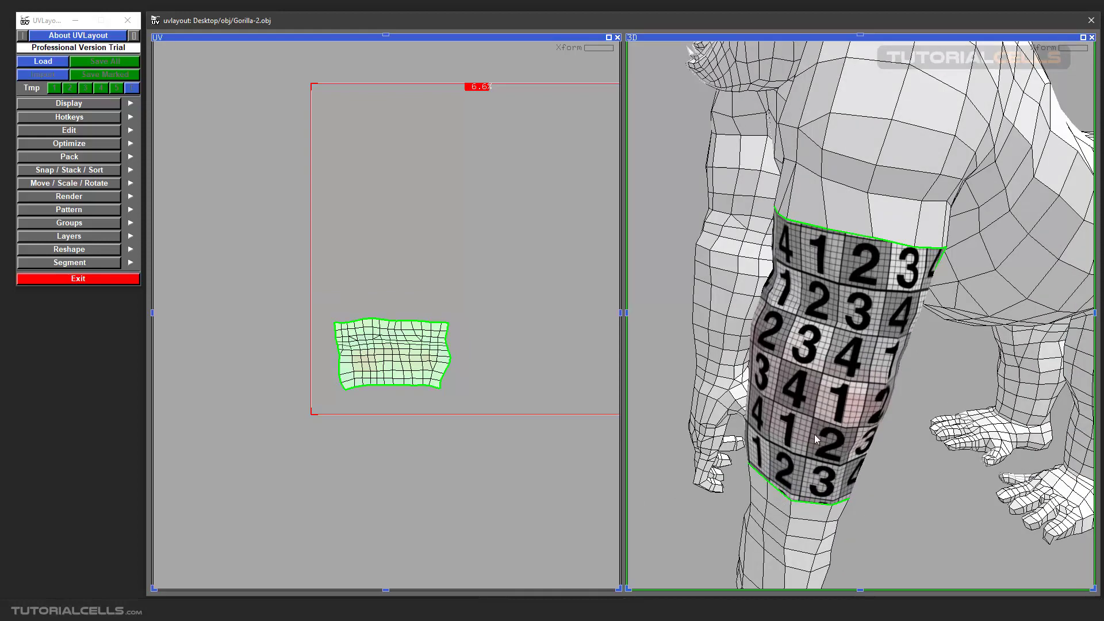
drag(805, 447, 855, 406)
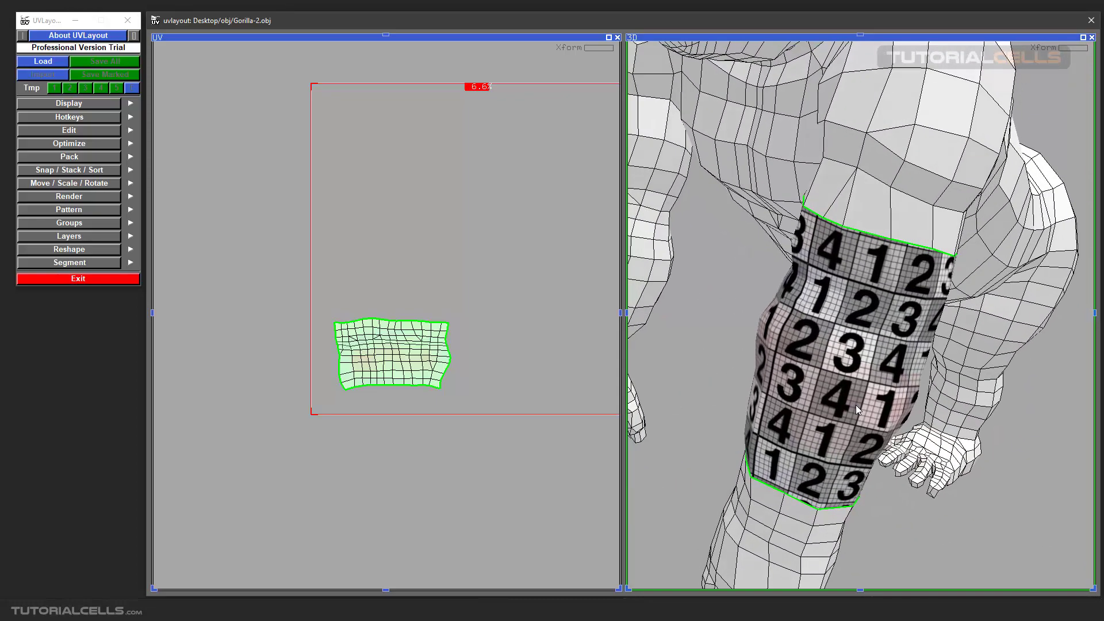
key(plus)
key(plus)
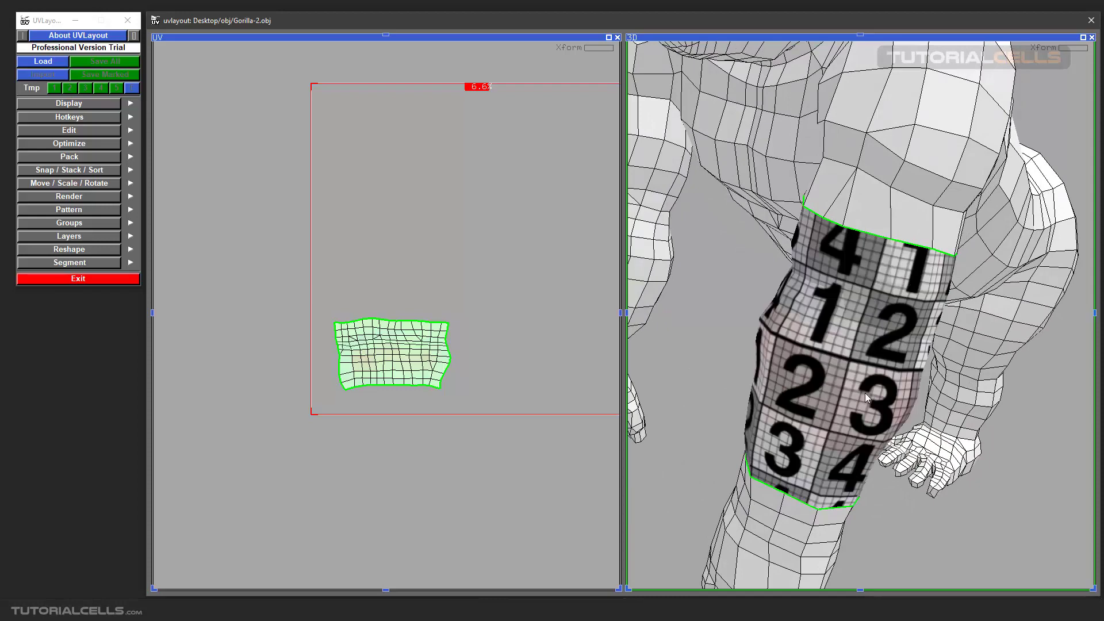
scroll(865, 392, down, 5)
scroll(524, 357, down, 2)
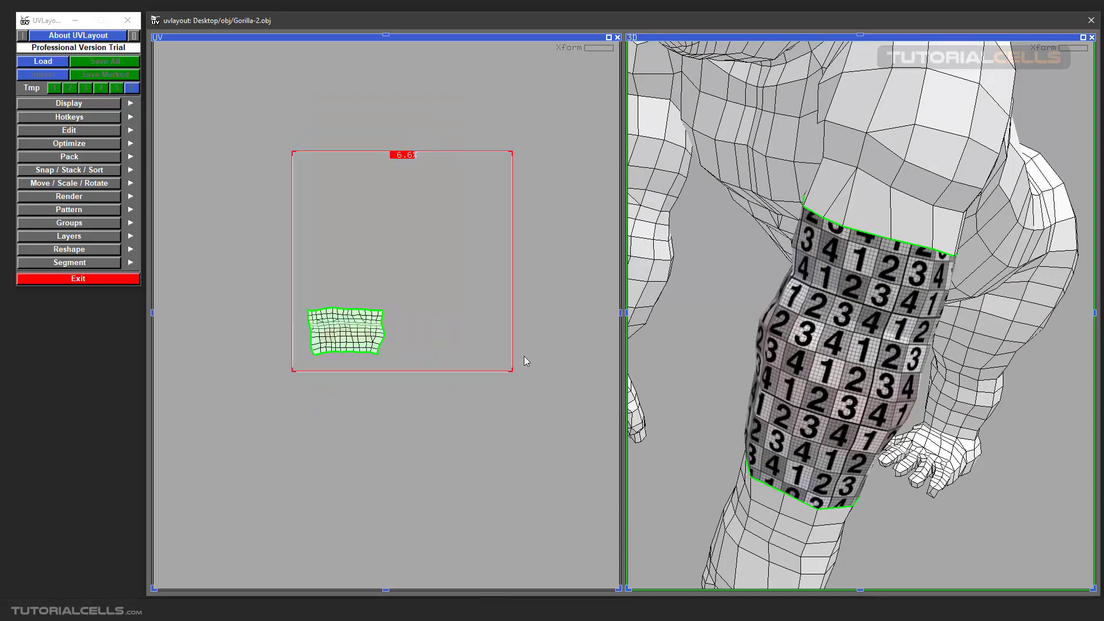
scroll(346, 336, up, 4)
middle_drag(363, 318, 383, 326)
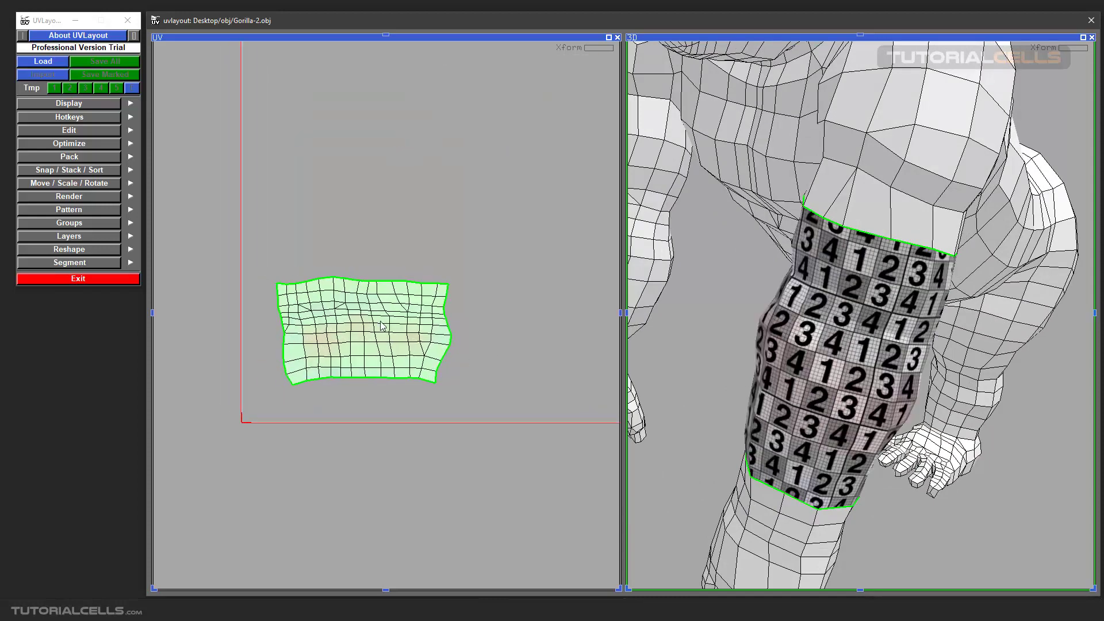